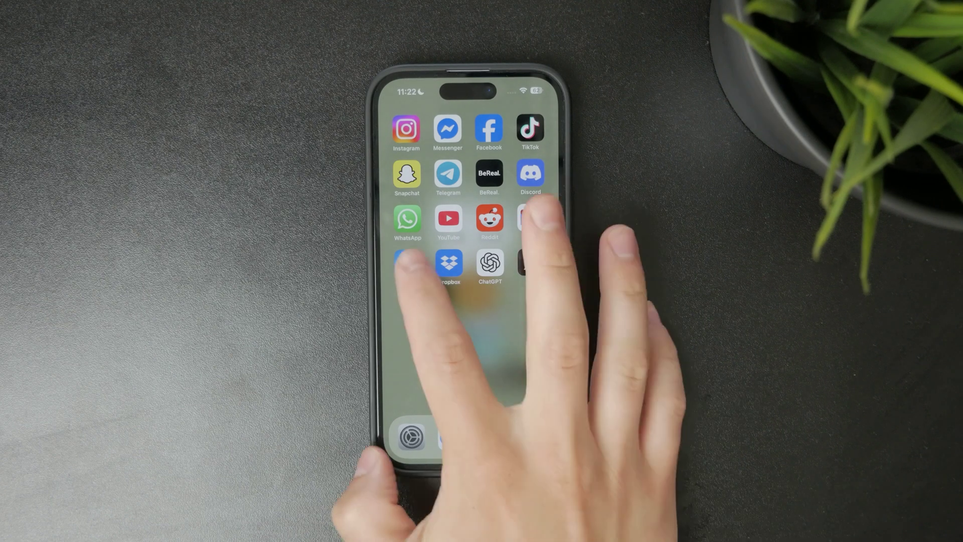
- Open Mail's Inbox, view its Transactions category, then return to Mailboxes
left_click(407, 262)
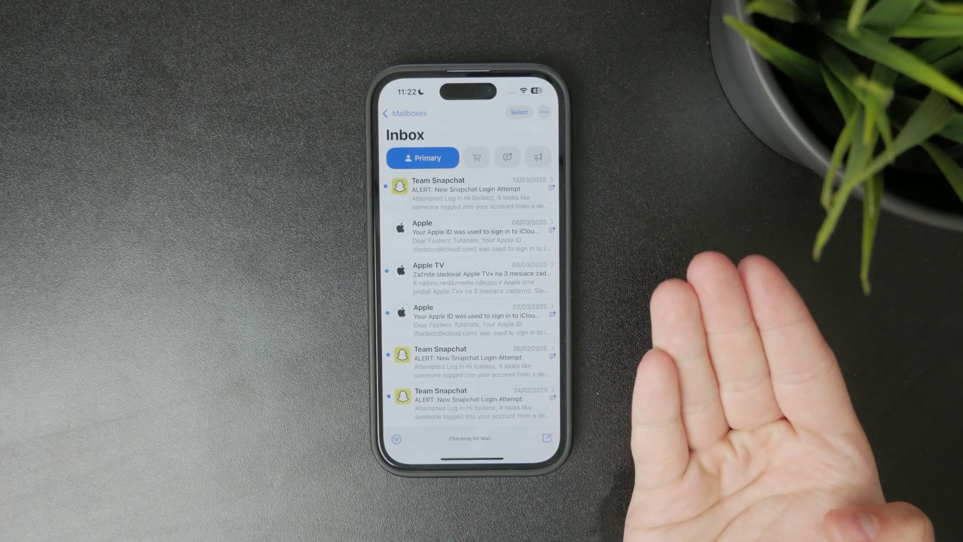
left_click(477, 158)
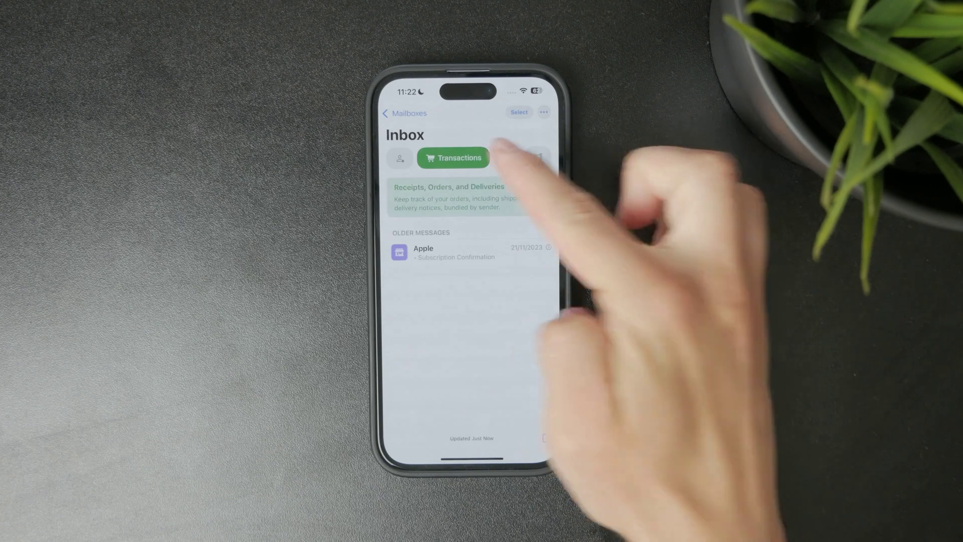
left_click(407, 113)
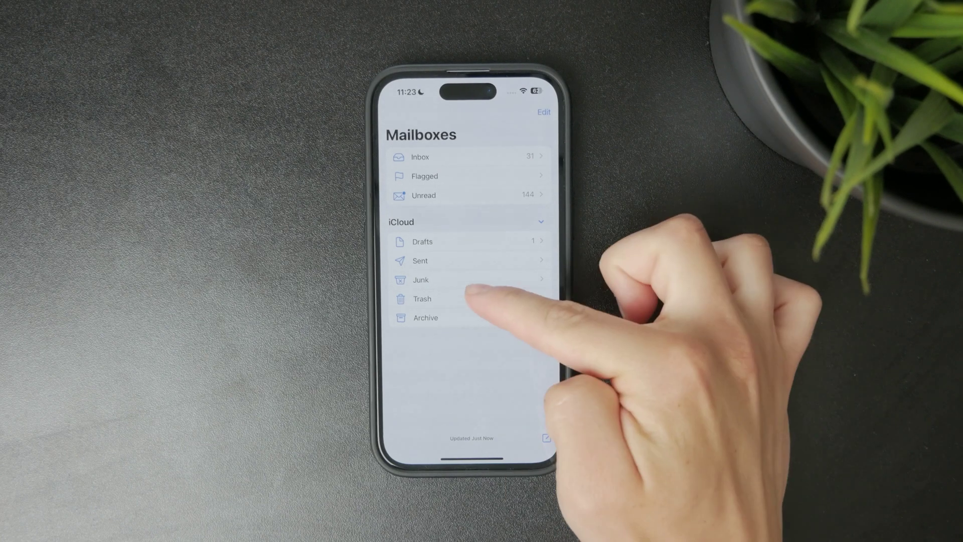
- Look inside the Junk and Archive mailboxes, swiping back to Mailboxes after each
left_click(451, 280)
left_click_drag(382, 309, 497, 286)
left_click(452, 318)
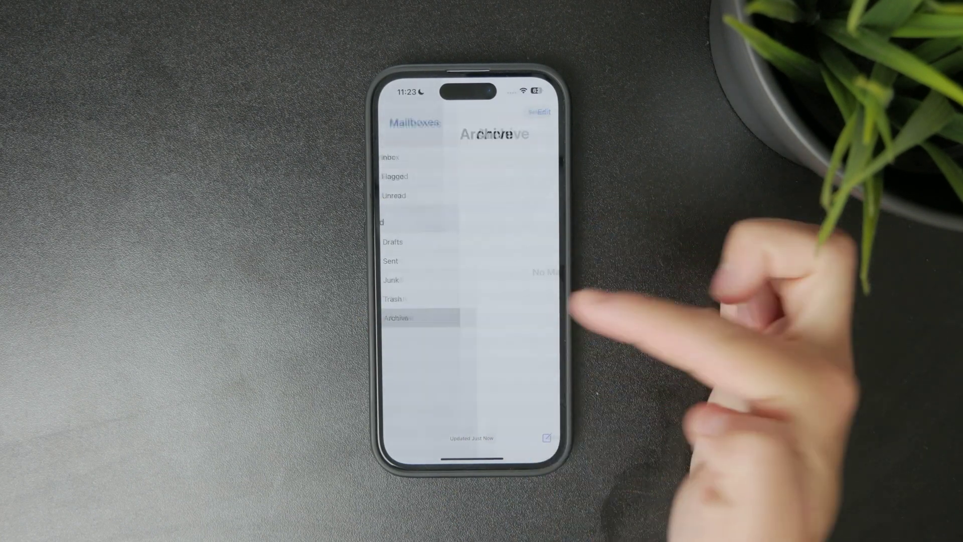
left_click_drag(388, 294, 527, 286)
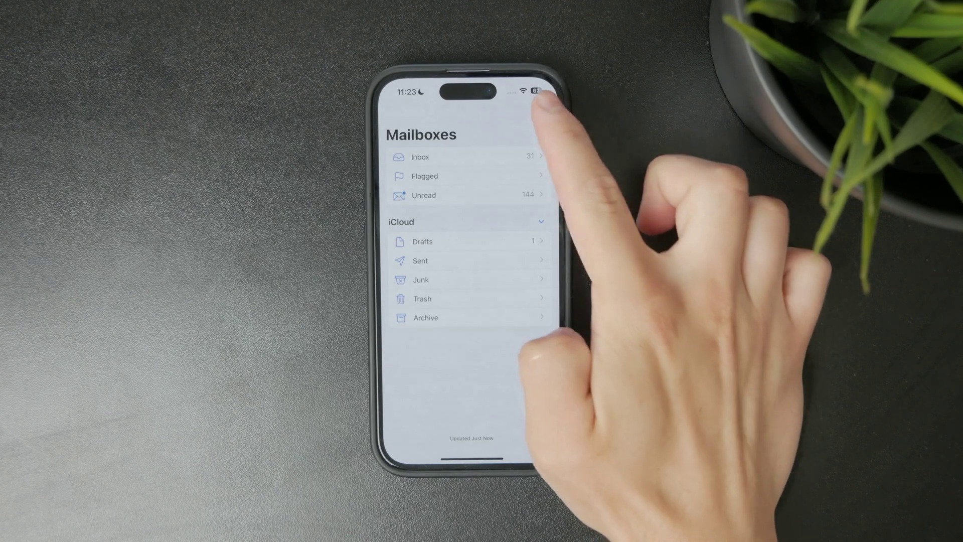
- Edit the Mailboxes list to tick Attachments, To or Cc and VIP
left_click(541, 111)
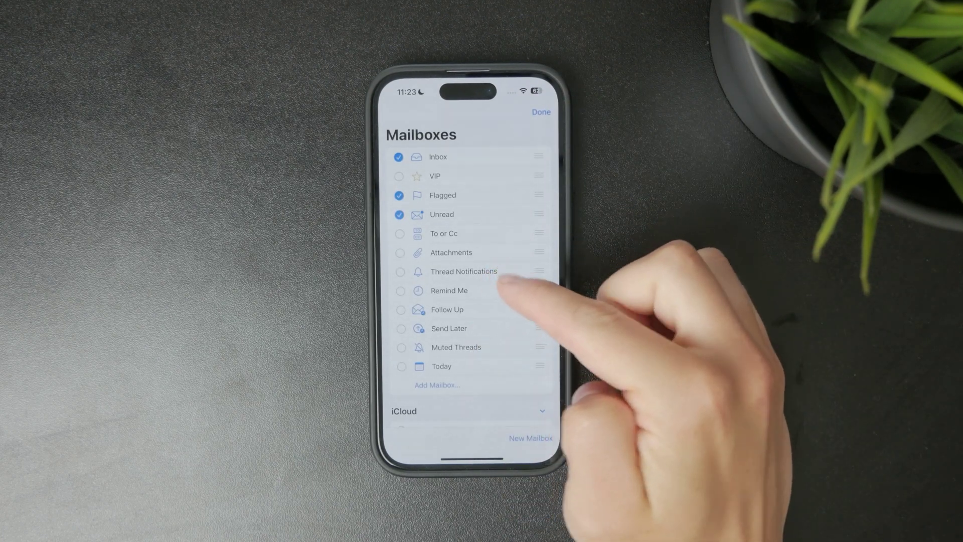
left_click(399, 252)
left_click(400, 233)
left_click(399, 176)
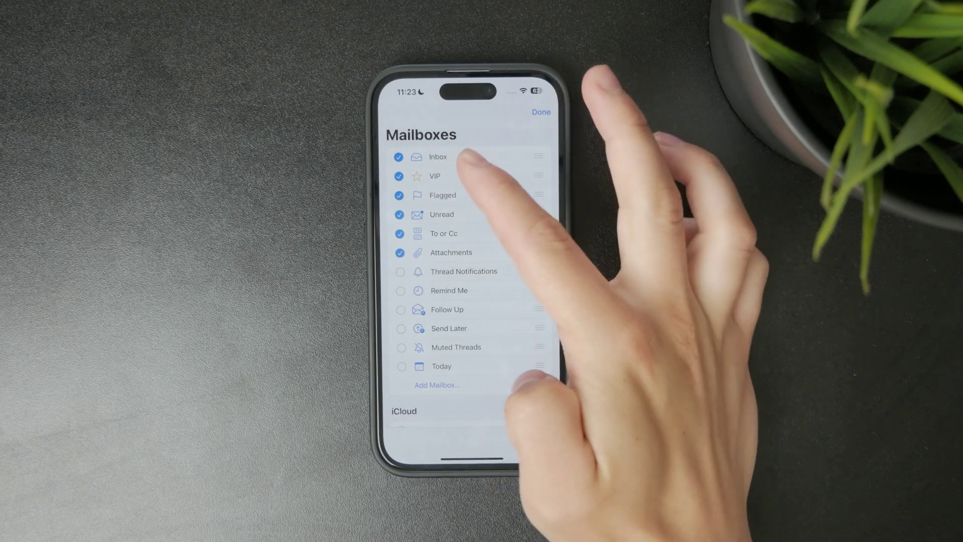
left_click(541, 111)
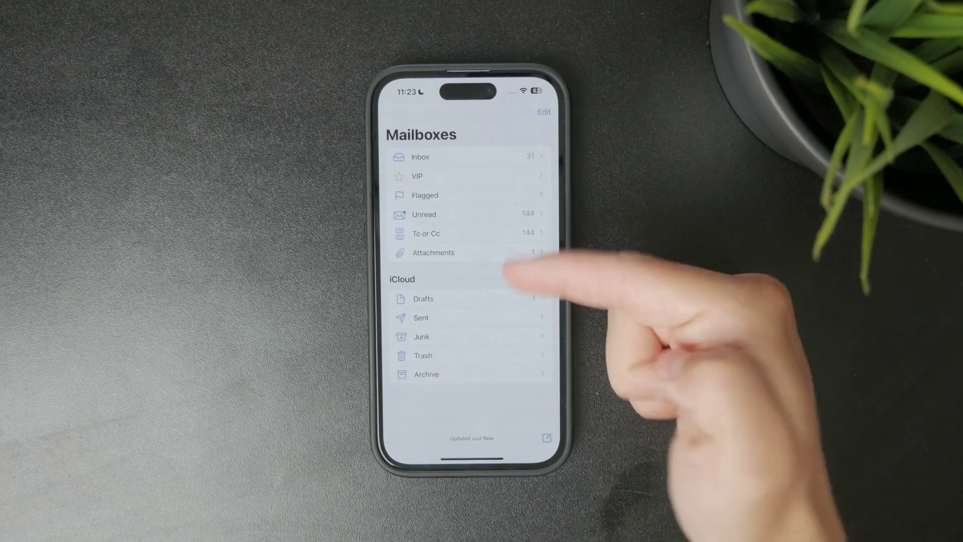
- Go into the Inbox and switch it to Primary emails
left_click(475, 154)
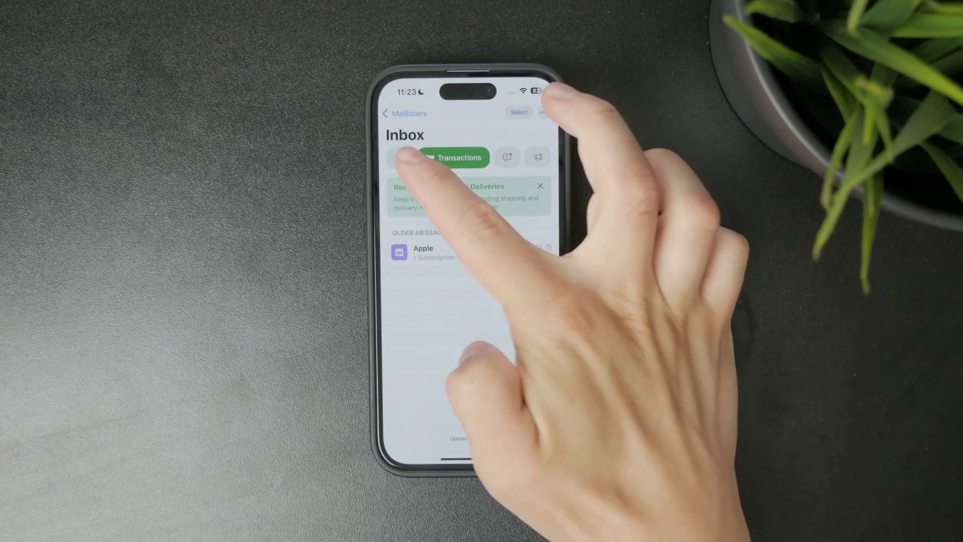
left_click(429, 158)
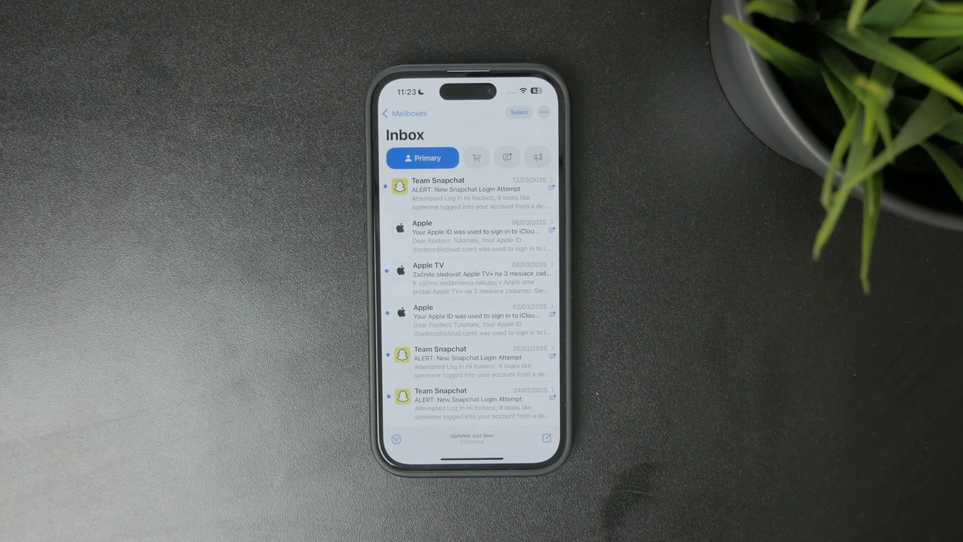
- Rerun the recent 'face' search, toggle Current and All Mailboxes, then cancel
left_click_drag(473, 204, 482, 249)
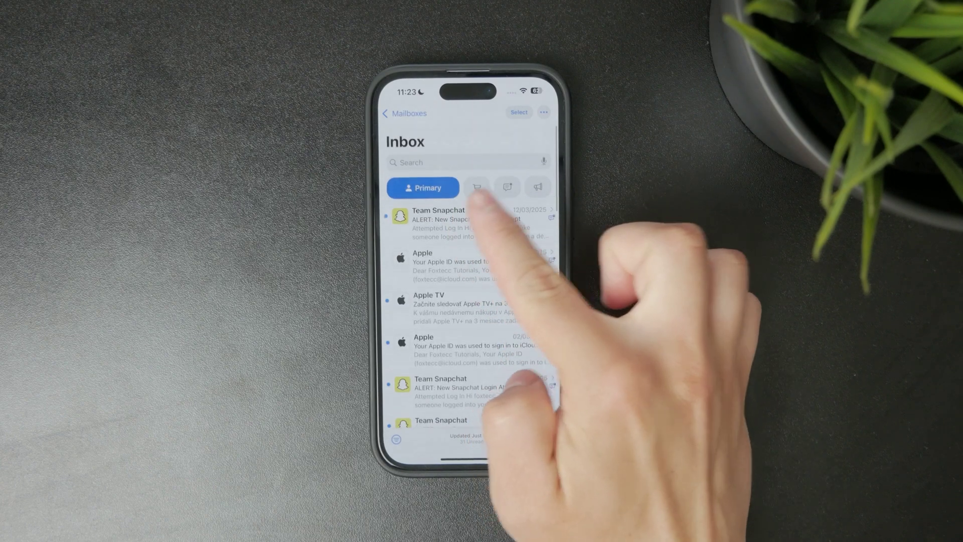
left_click(452, 154)
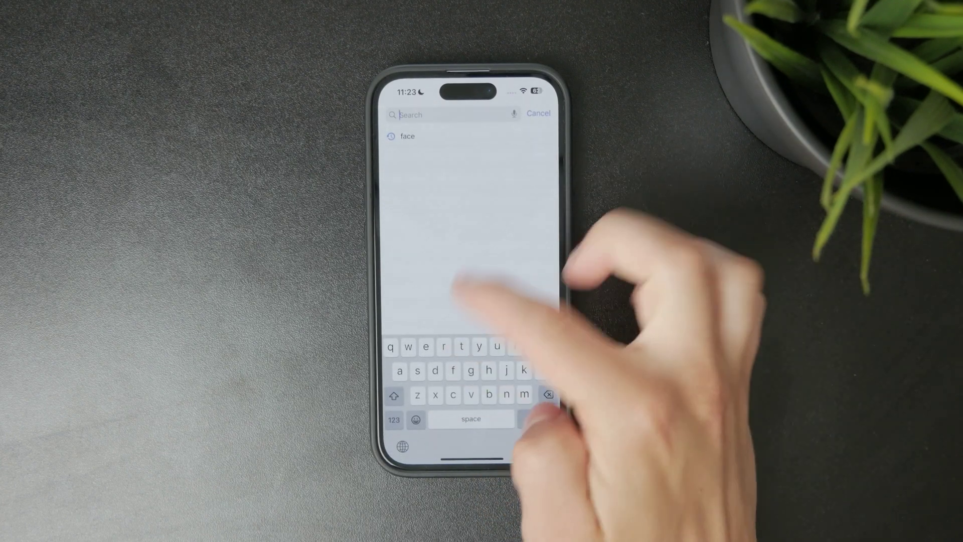
left_click(422, 141)
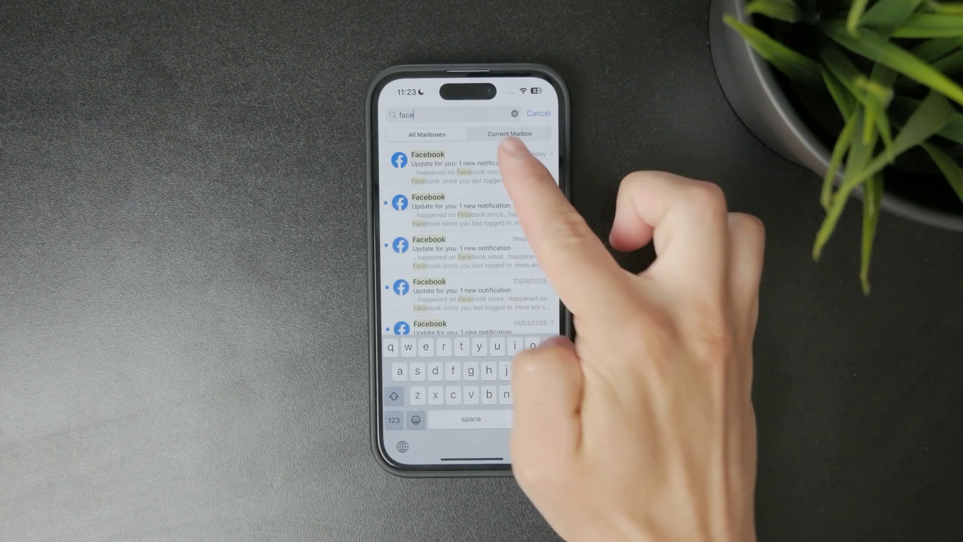
left_click(510, 133)
left_click(427, 135)
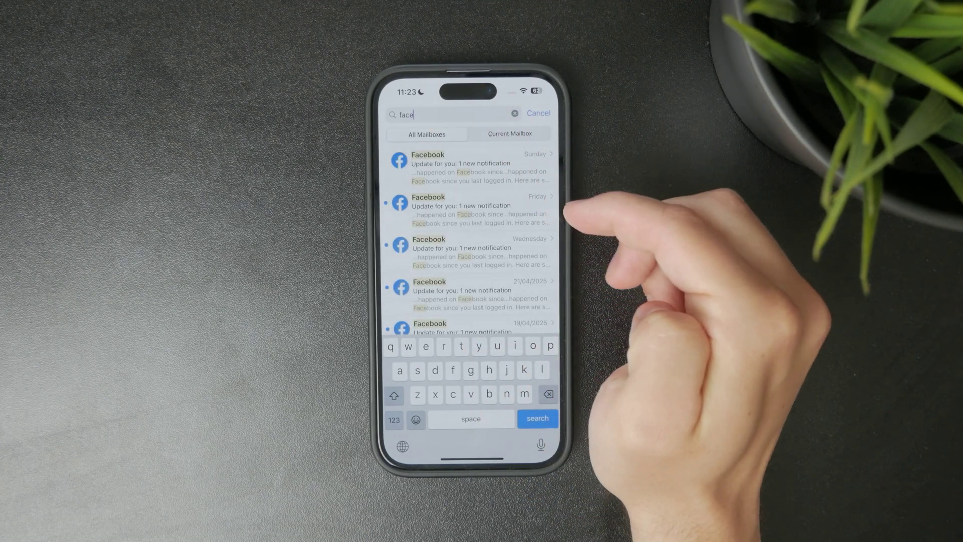
left_click(539, 113)
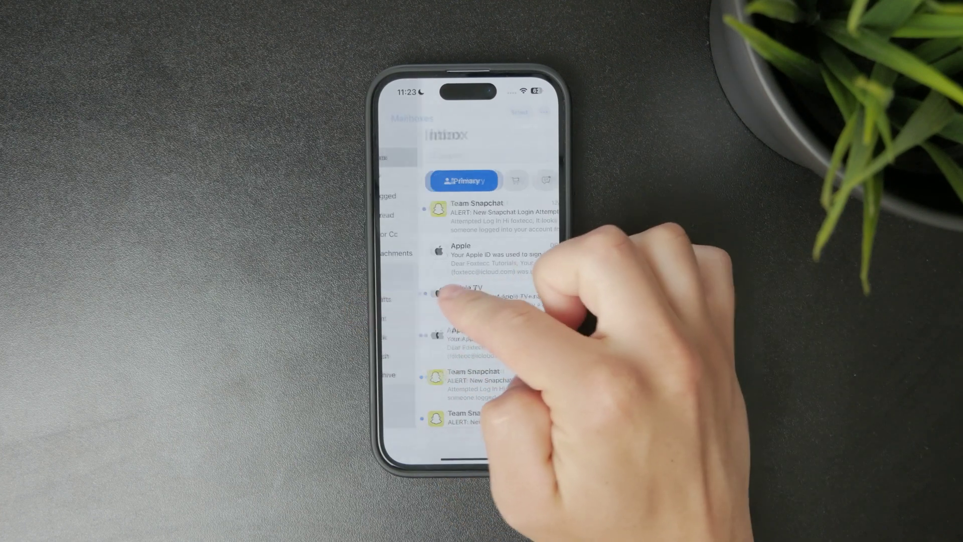
- Check the Drafts mailbox from Mailboxes, then leave Mail for the home screen
left_click_drag(422, 301, 542, 279)
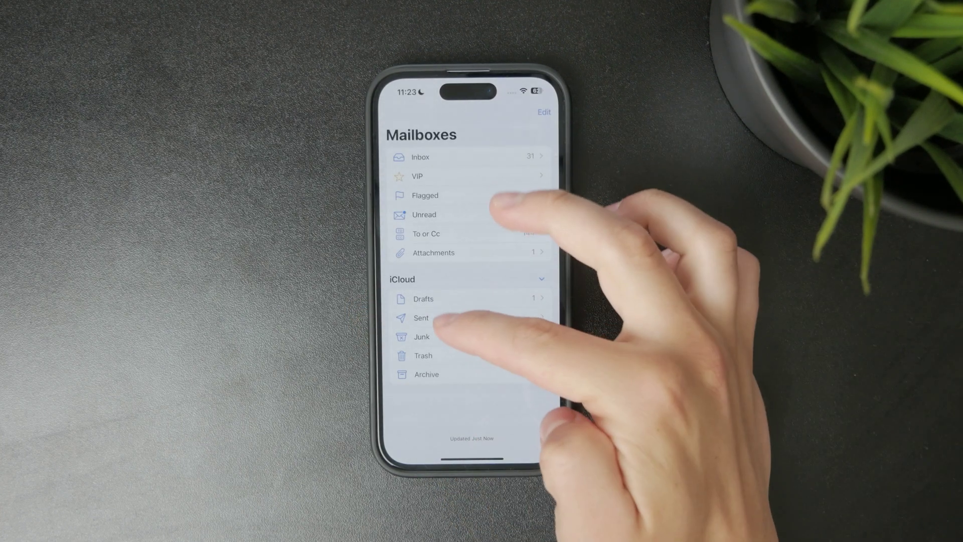
left_click(424, 298)
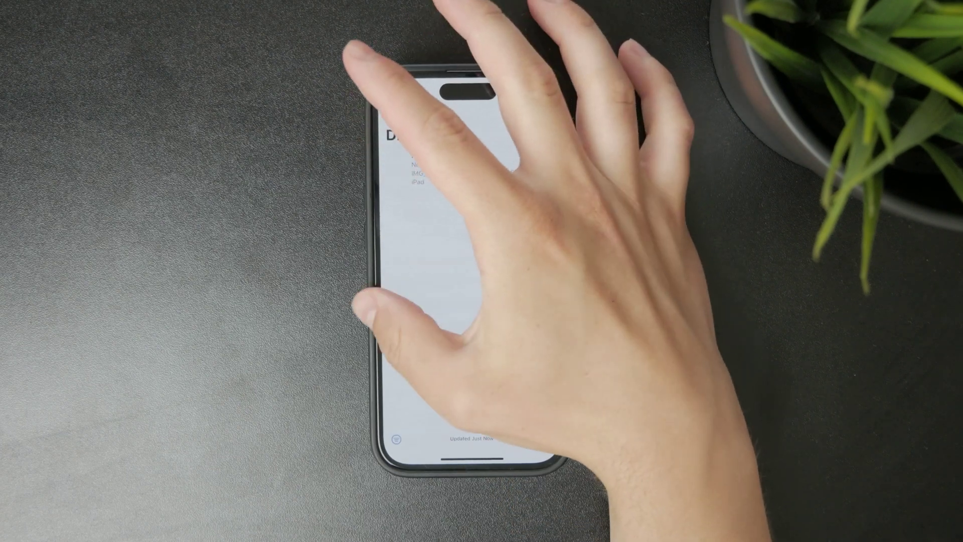
left_click_drag(388, 302, 549, 287)
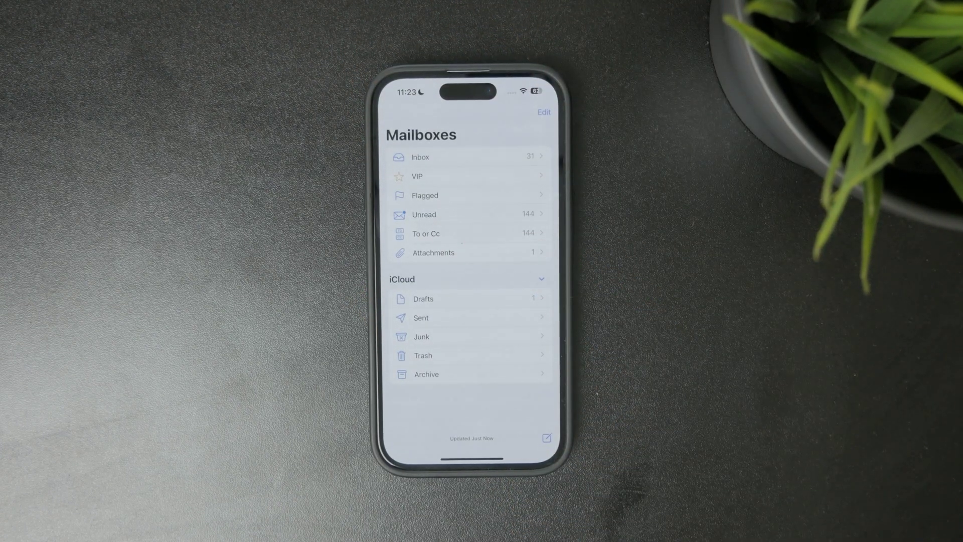
left_click_drag(497, 459, 504, 301)
- Go to Settings > Mail > Mail Accounts to see the account list
left_click(466, 316)
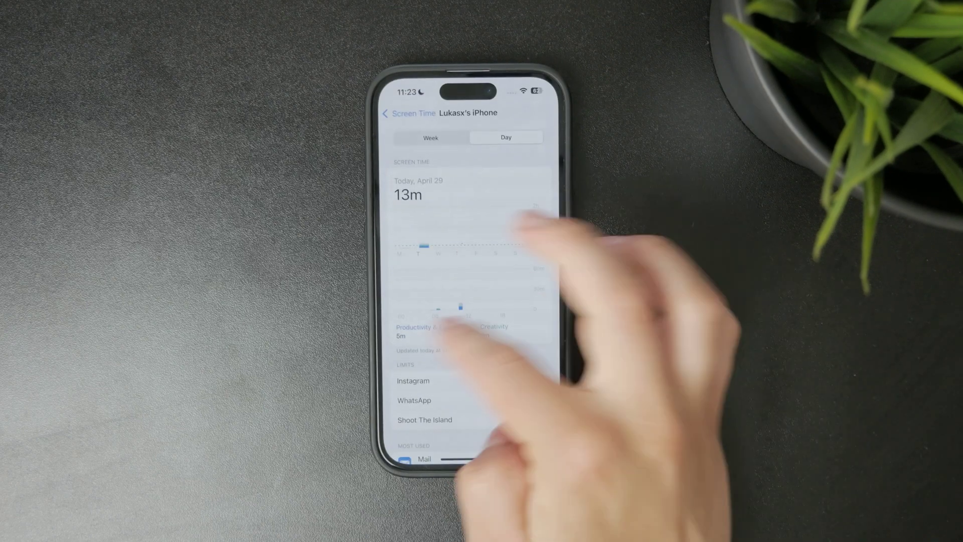
left_click(403, 113)
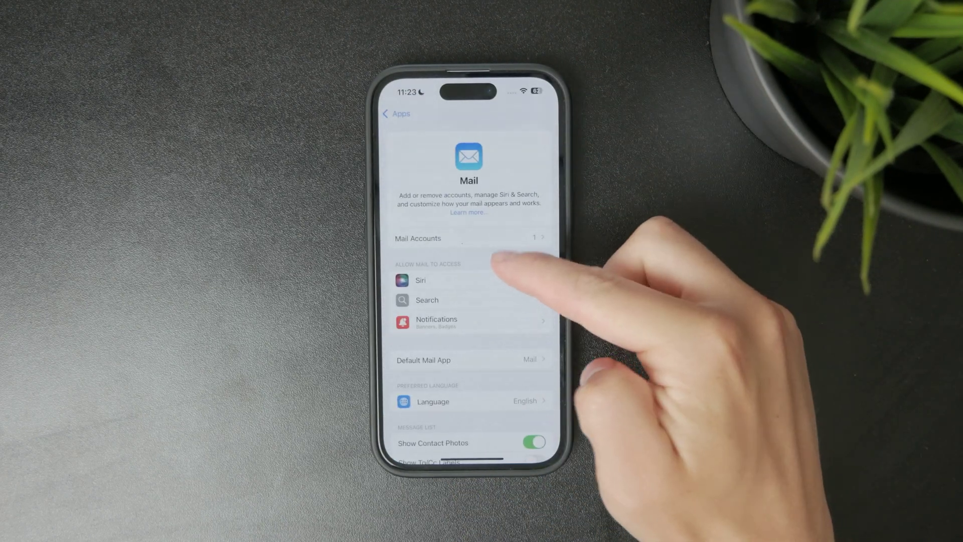
left_click(489, 239)
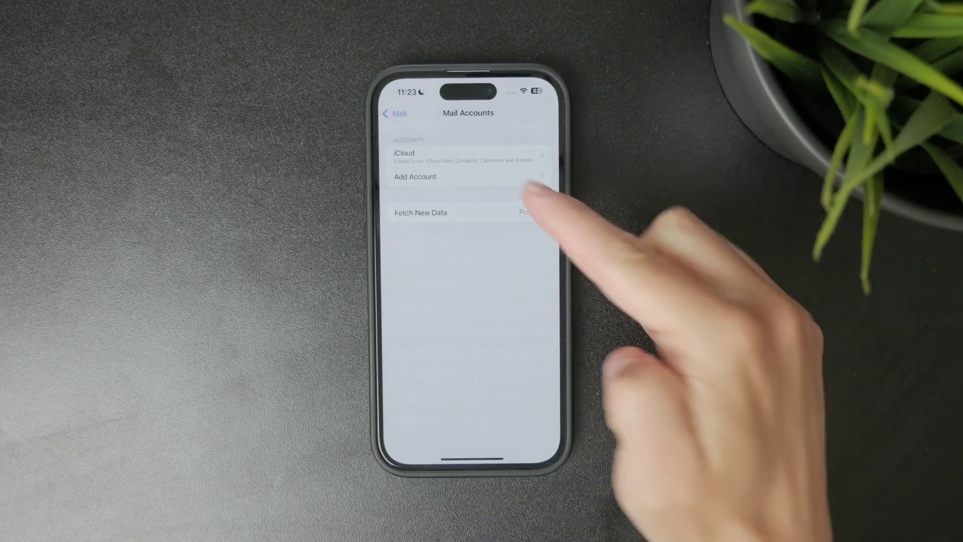
- View the Add Account page, then the Fetch New Data settings
left_click(527, 177)
left_click_drag(384, 263, 527, 264)
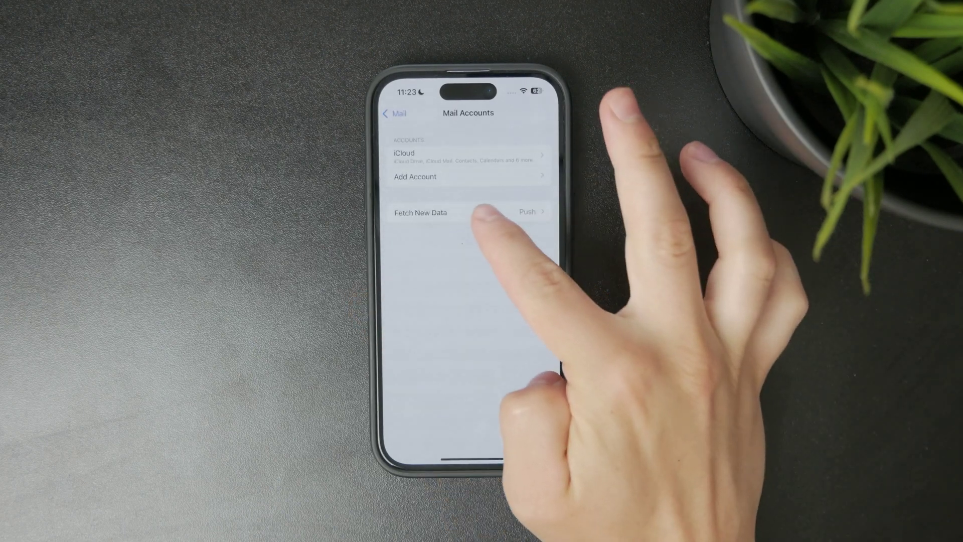
left_click(451, 213)
left_click_drag(385, 301, 527, 301)
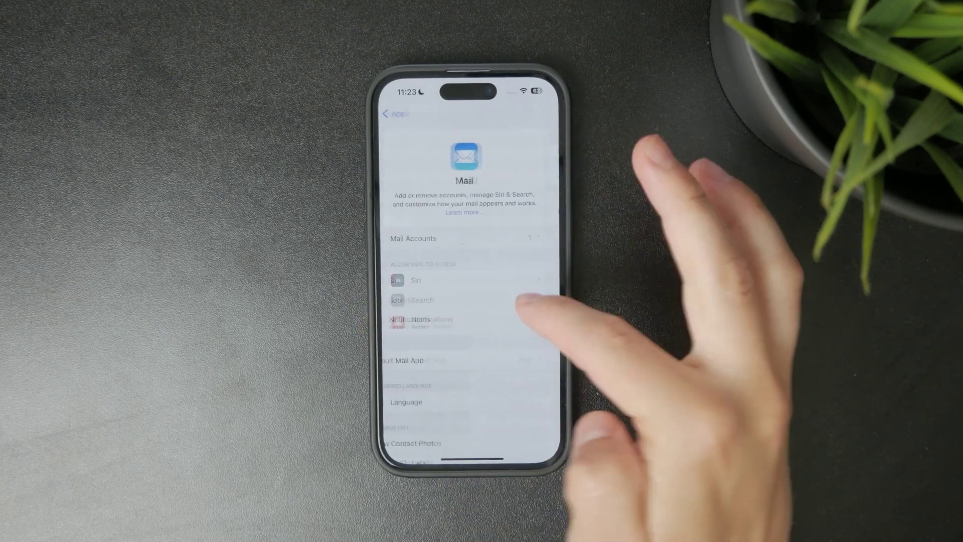
scroll(467, 301, "down", 5)
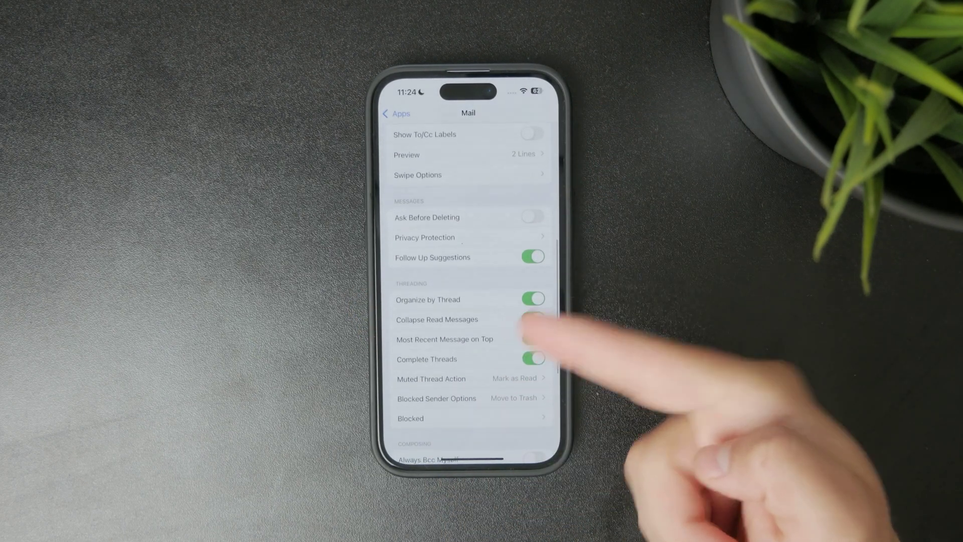
scroll(482, 339, "down", 3)
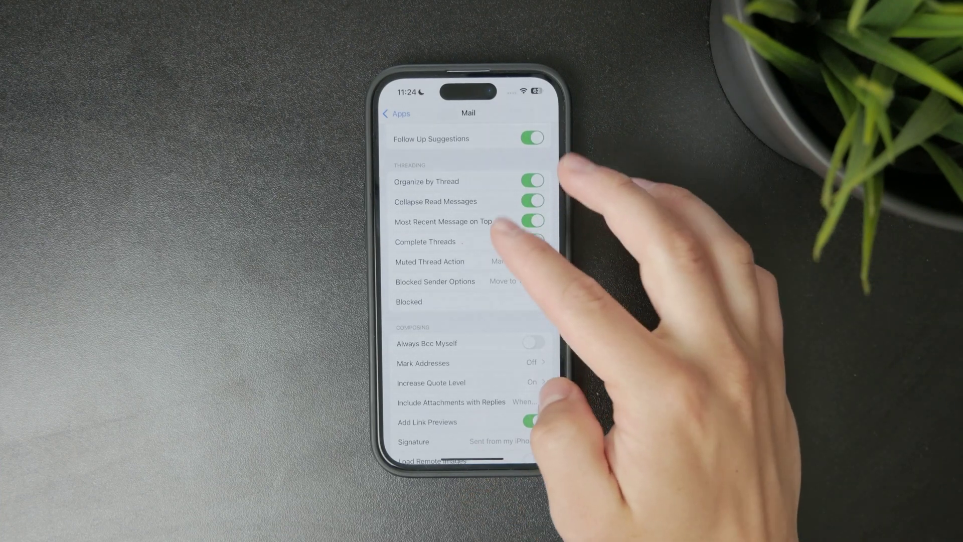
scroll(470, 286, "up", 10)
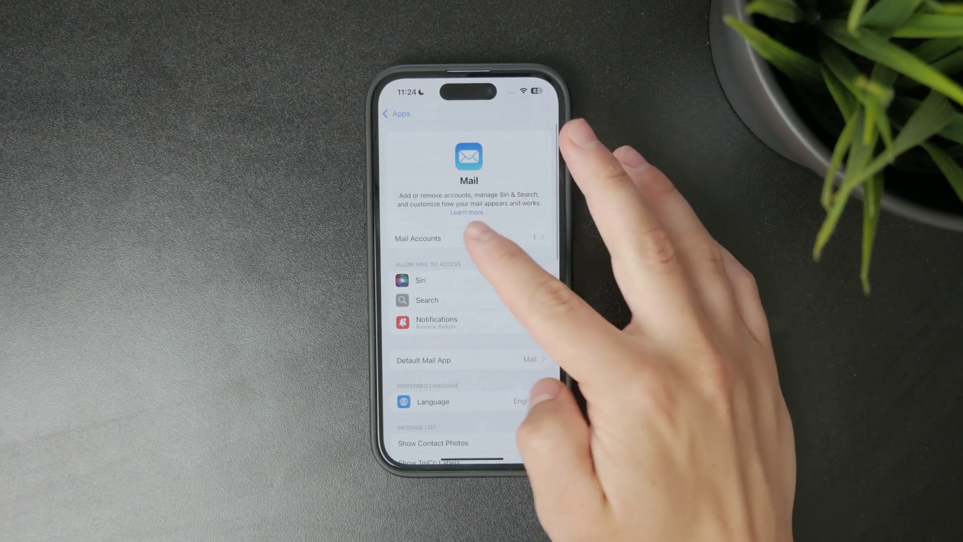
- Reopen Mail Accounts > Fetch New Data, then back out to the home screen
left_click(470, 238)
left_click(467, 211)
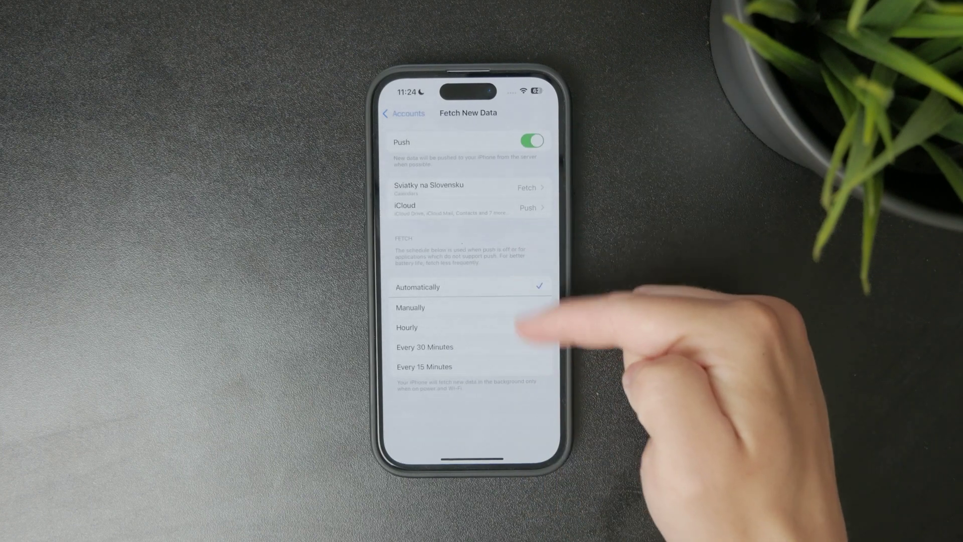
left_click(398, 113)
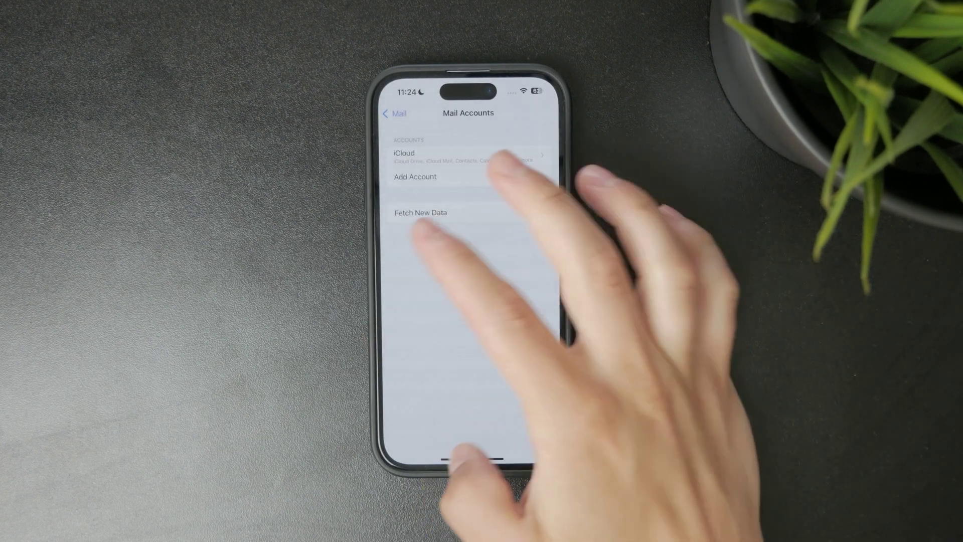
left_click(395, 113)
- Swipe the home screen over to the first page of built-in apps
mouse_move(471, 459)
left_mouse_down()
mouse_move(471, 264)
mouse_move(557, 263)
left_mouse_up()
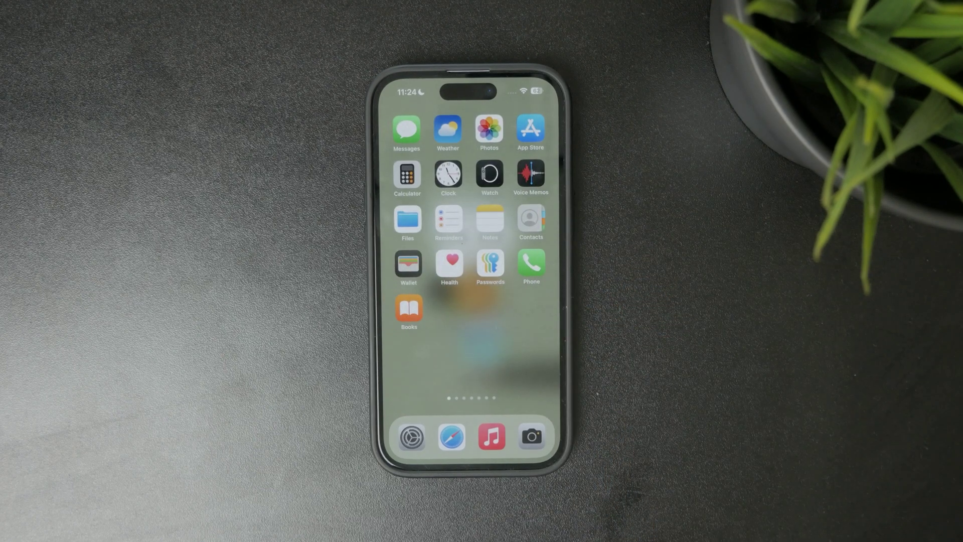